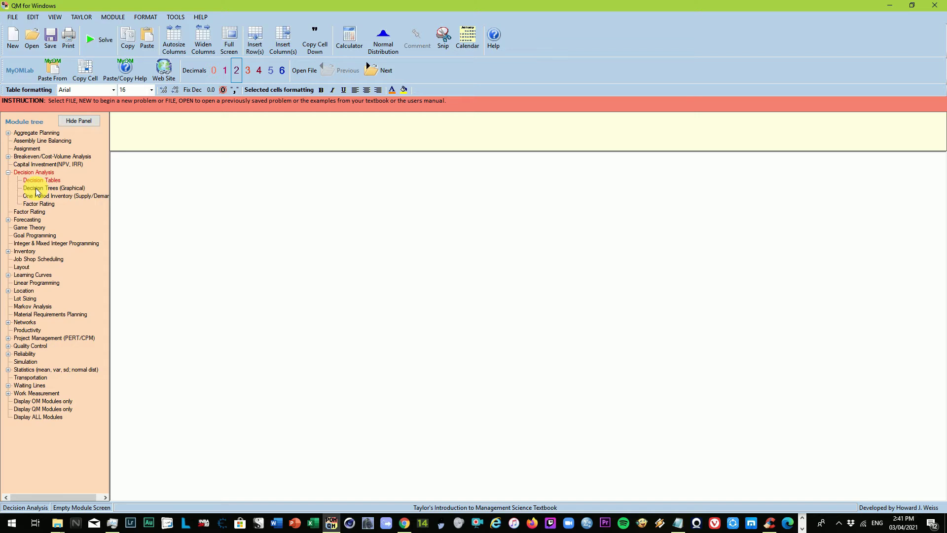
Create a graphical decision tree data set with the Costs (minimize) objective, and add three decision branches from node 1
click(36, 196)
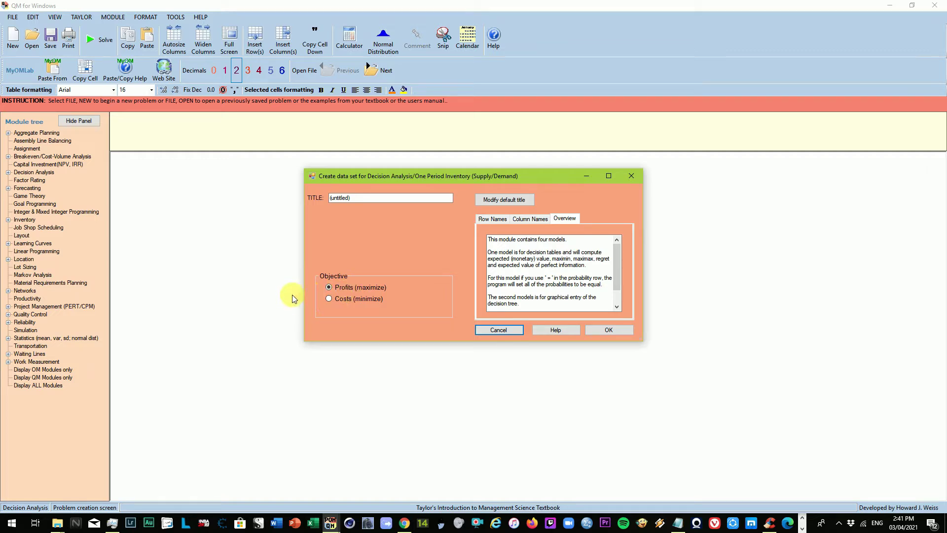
click(340, 302)
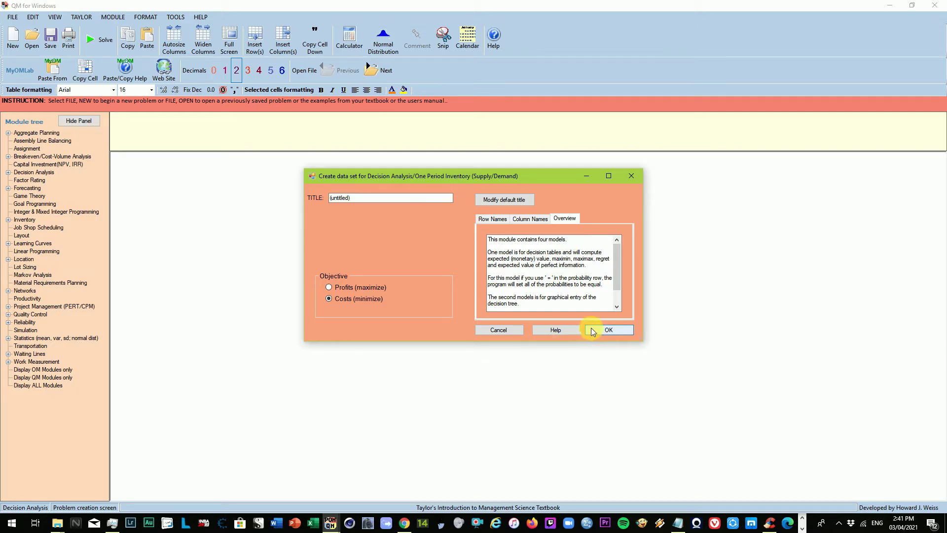
click(600, 332)
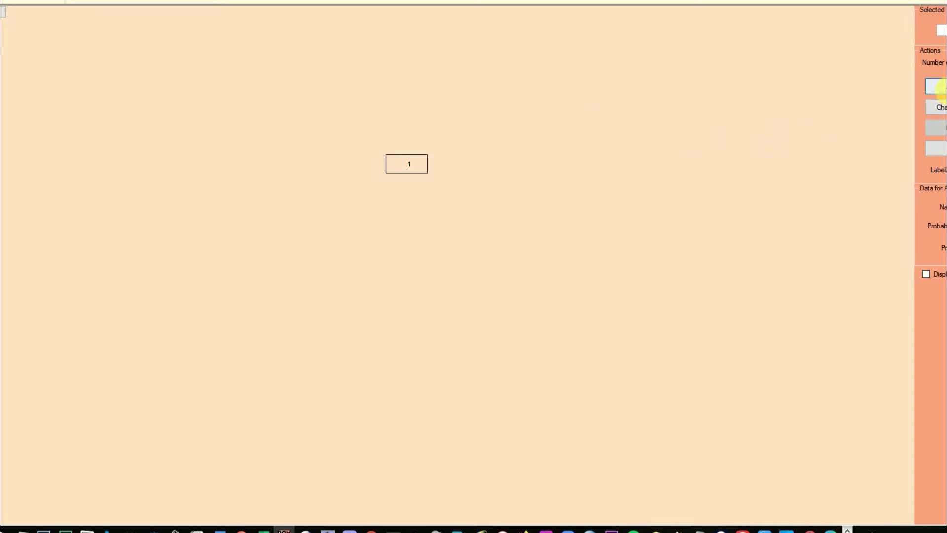
click(939, 87)
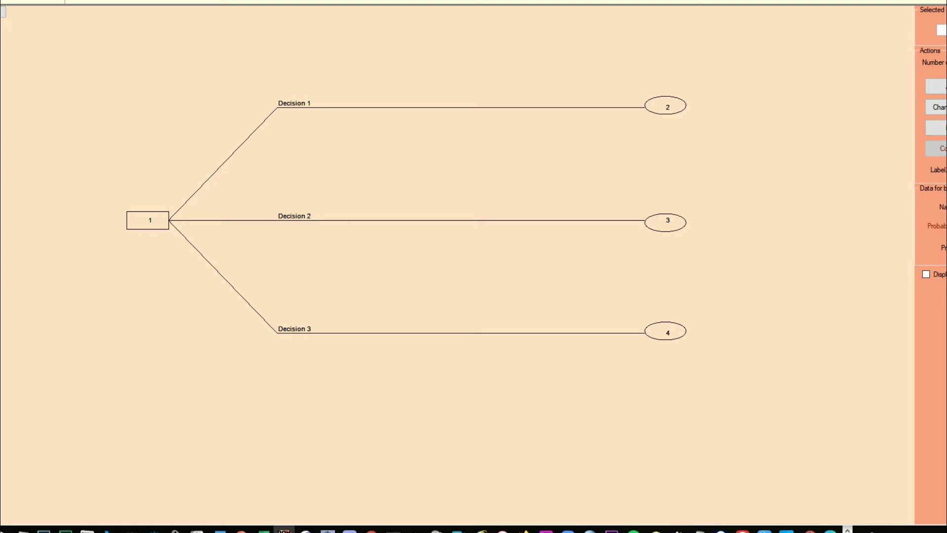
Name the first decision branch "Take a second Ph D program" and set its cost to 200000
text(Take Matester)
key(BackSpace)
key(BackSpace)
key(BackSpace)
key(BackSpace)
key(BackSpace)
key(BackSpace)
key(BackSpace)
text(a seco)
key(BackSpace)
text(nd Ph D)
text( program)
text(200000)
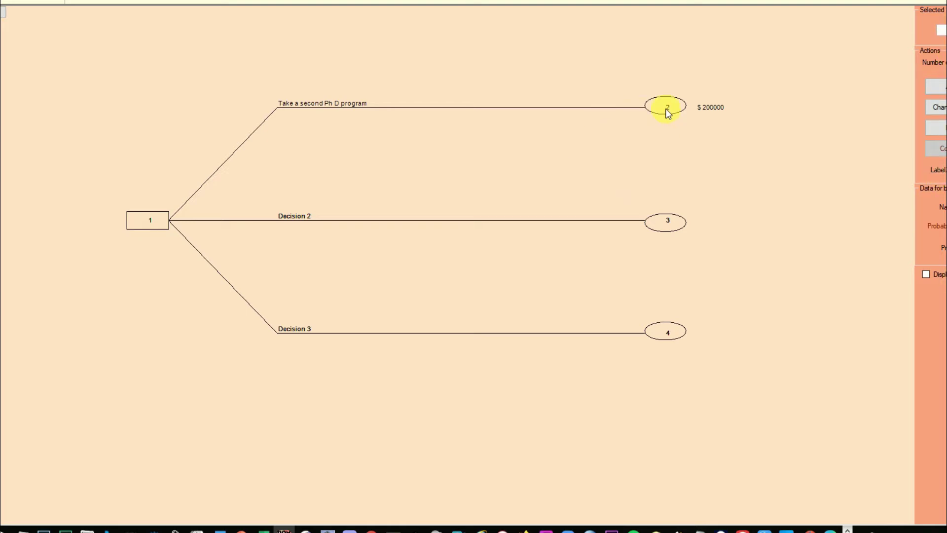
Name the second decision branch, leading to node 3, "Renovation of Front Porch"
click(670, 237)
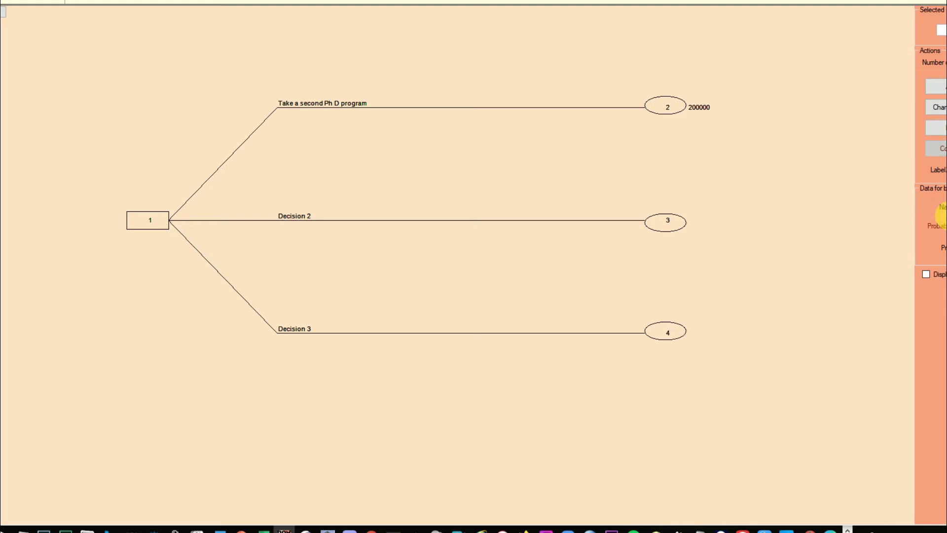
key(BackSpace)
text(Renovation of House)
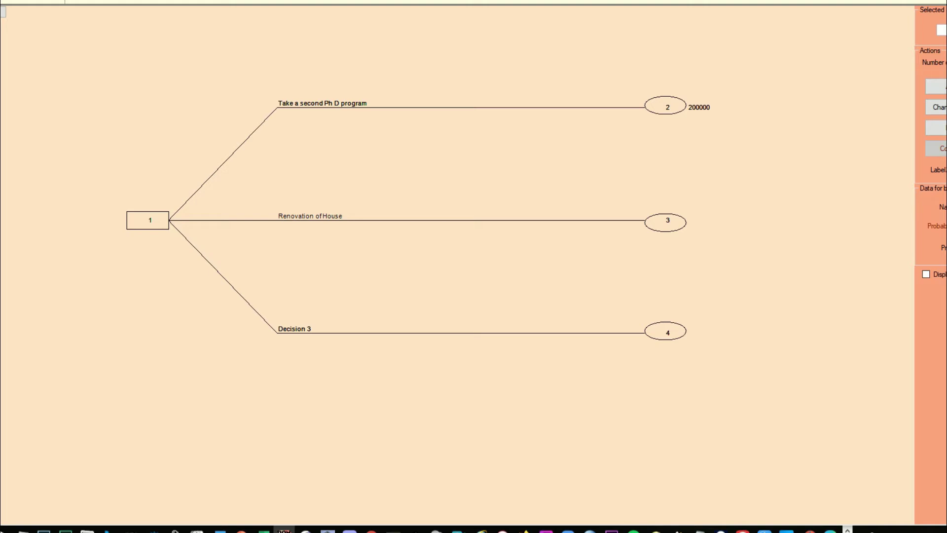
key(BackSpace)
key(BackSpace)
key(BackSpace)
key(BackSpace)
key(BackSpace)
text(Fir)
key(BackSpace)
key(BackSpace)
text(ront Win)
key(BackSpace)
key(BackSpace)
key(BackSpace)
key(BackSpace)
key(BackSpace)
text(Porch)
Set the Renovation of Front Porch branch's cost to 150000 and show dollar signs on the tree's amounts
click(943, 248)
text(150000)
click(926, 275)
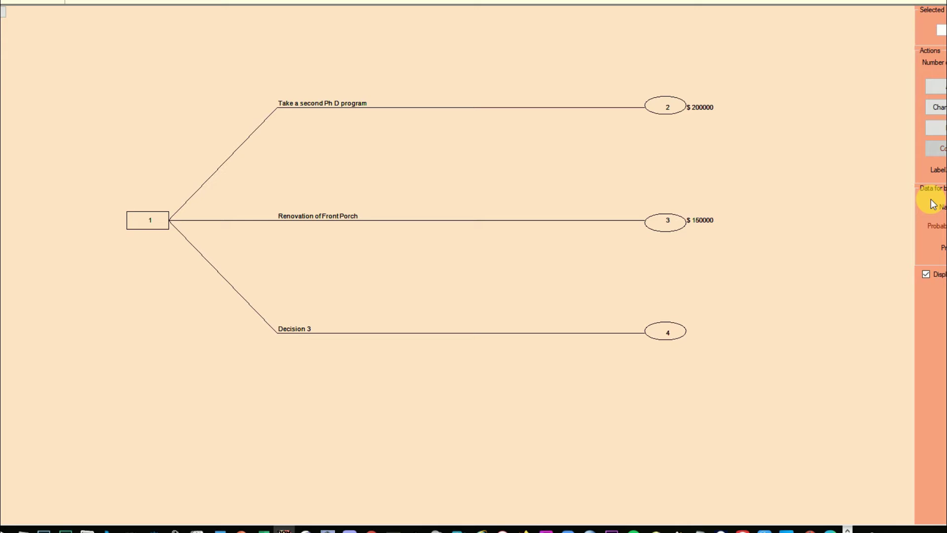
Name the third decision branch, leading to node 4, "Purchase Second Hand Car"
text(Bying)
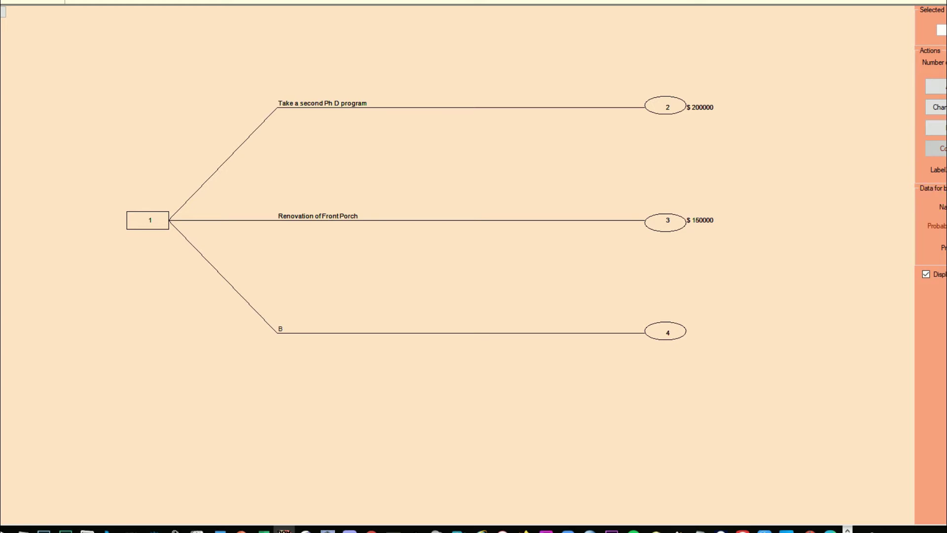
key(BackSpace)
key(BackSpace)
key(BackSpace)
key(BackSpace)
key(BackSpace)
text(purcha)
key(BackSpace)
key(BackSpace)
key(BackSpace)
key(BackSpace)
key(BackSpace)
text(urchase)
text(cond Hand)
Set the Purchase Second Hand Car branch's cost to 300000 and add three event branches from node 4
click(935, 248)
text(300000)
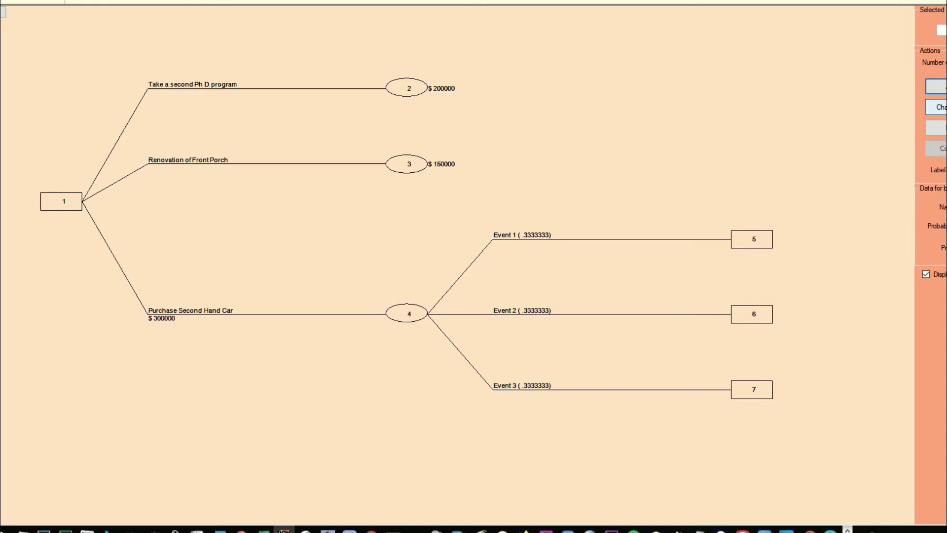
Convert node 5 to an event node and define its branch as "Poor Economy" with probability .4 and cost 15000
click(937, 107)
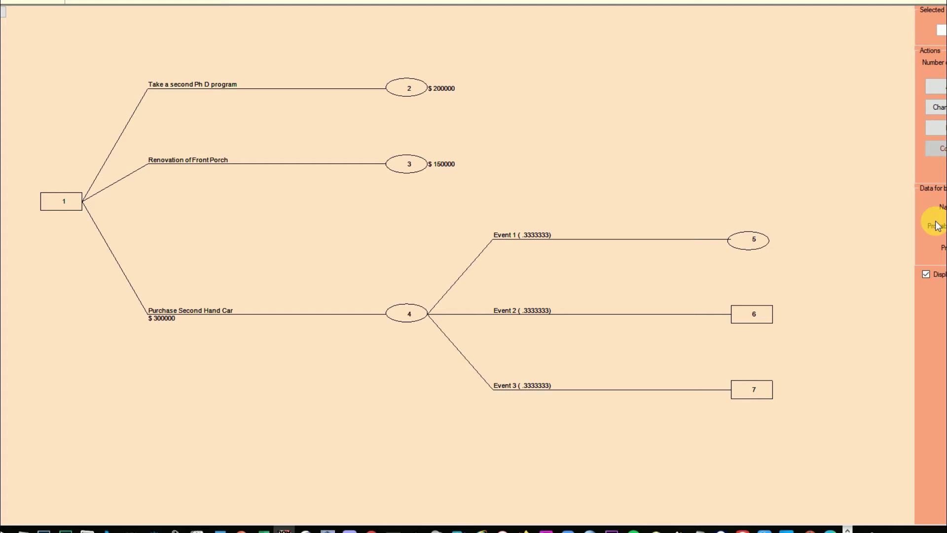
text(Poor)
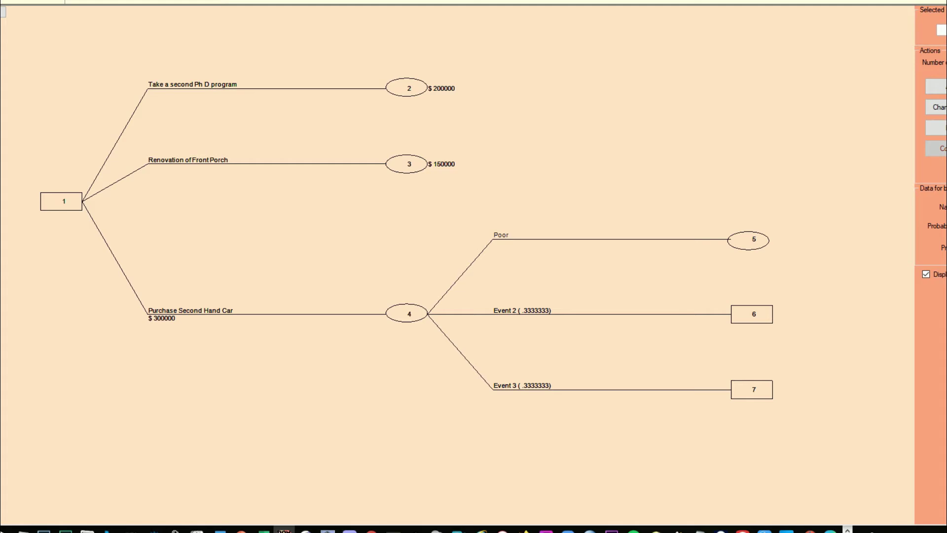
text( Economic)
key(BackSpace)
key(BackSpace)
text(y)
click(925, 230)
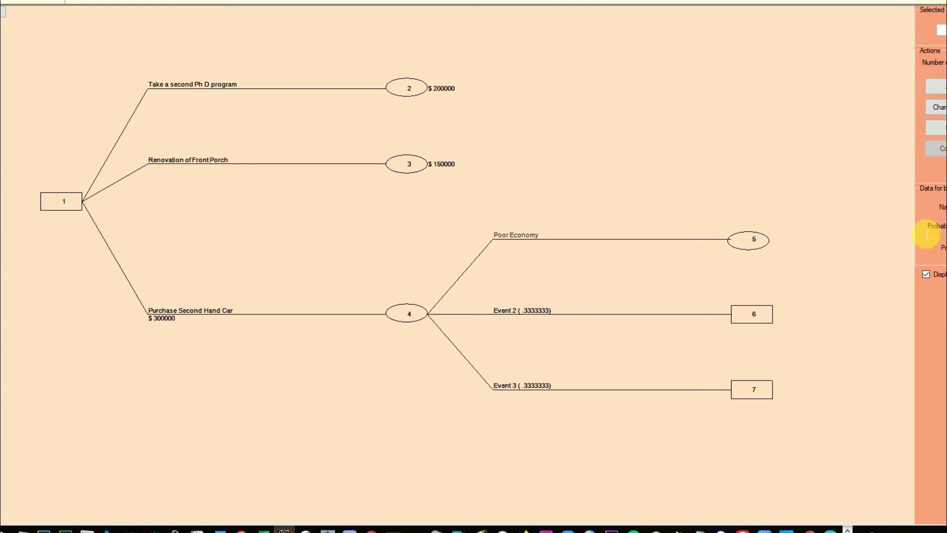
text(.4)
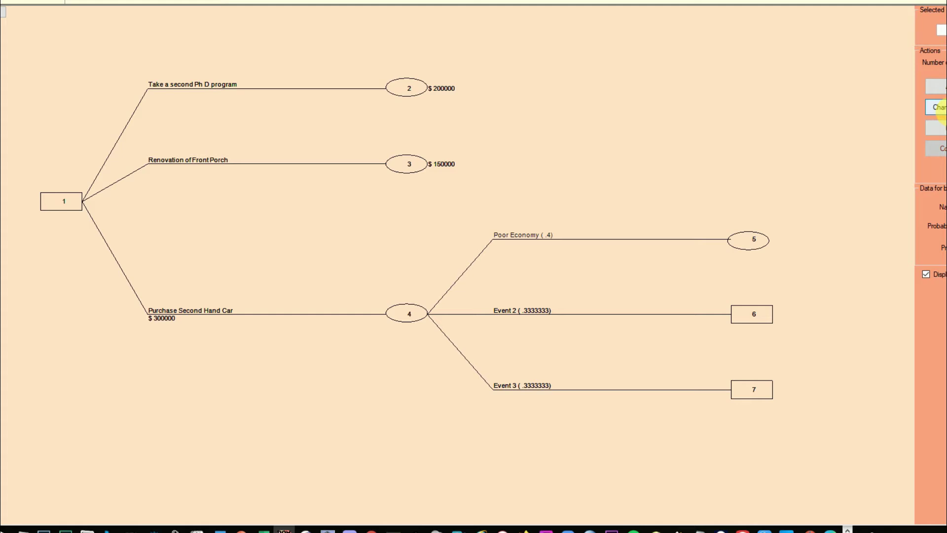
text(150)
Give the branch to node 6 probability .5 and cost 100000, and correct the Poor Economy branch's cost to 150000
click(757, 315)
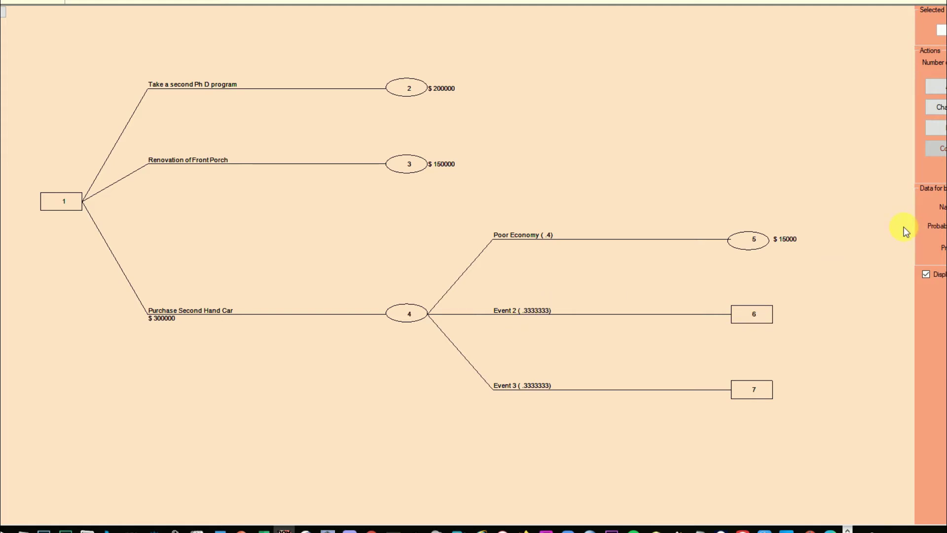
text(0.5)
text(10000)
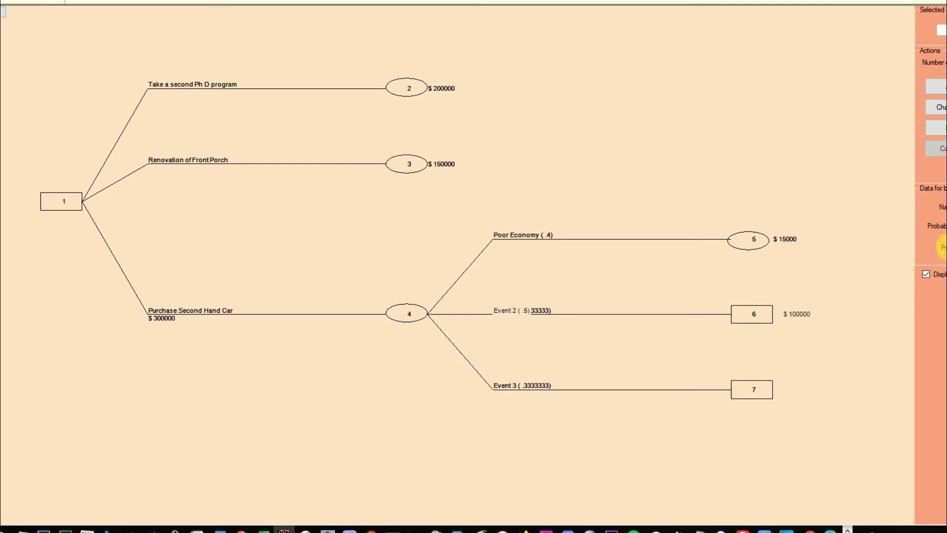
text(0)
click(746, 239)
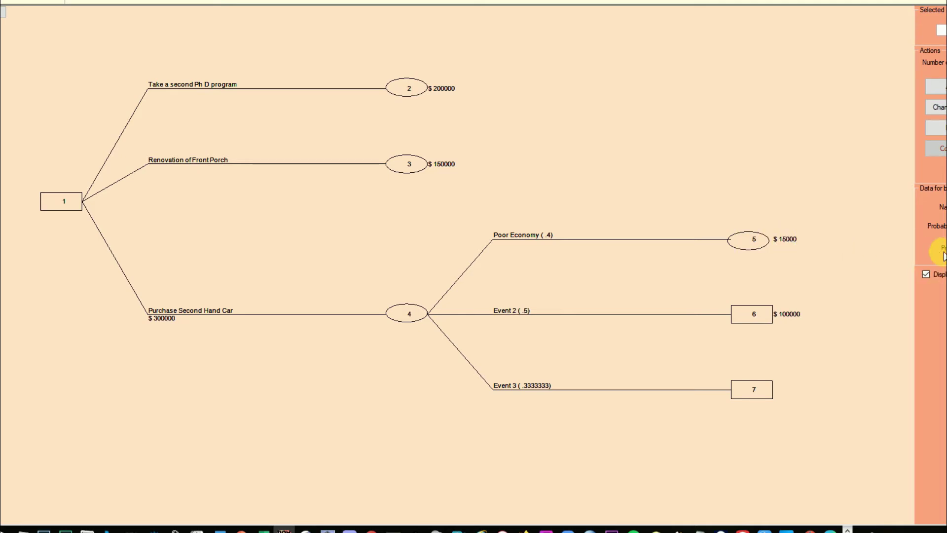
text(0)
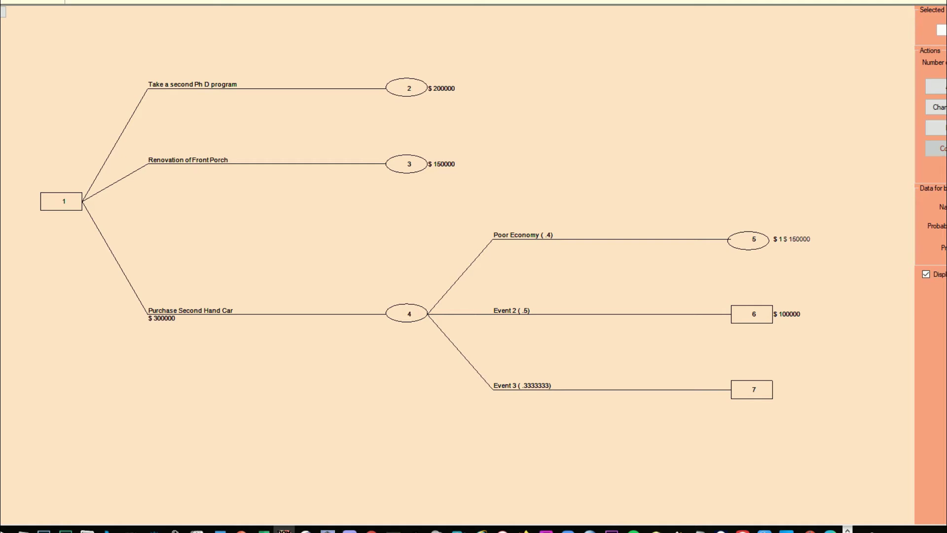
Name the branch to node 6 "Average Economy" and hide the dollar signs on the tree's amounts
click(750, 314)
click(926, 274)
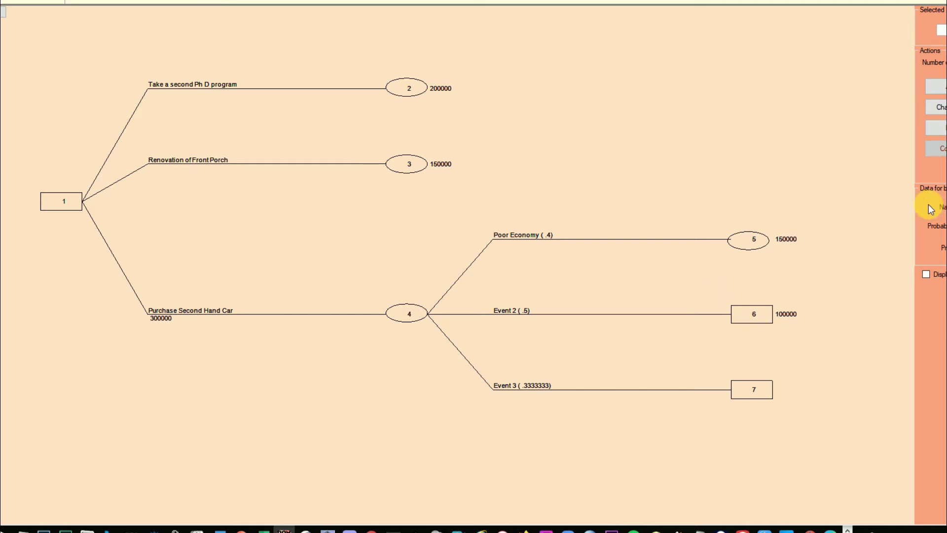
text(Average)
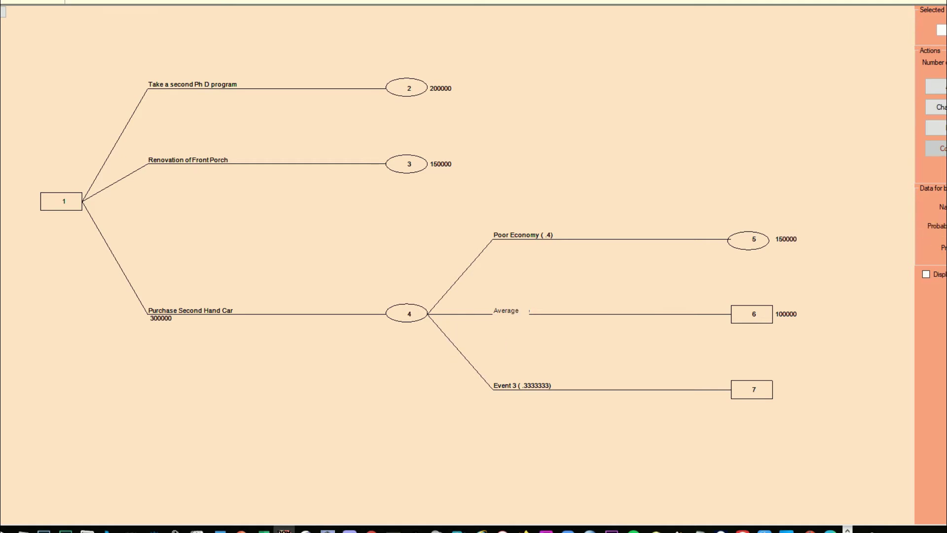
text( Economy)
Define the branch to node 7 as "Good Economy" with probability .2 and cost 80000
click(766, 389)
key(ctrl+a)
key(BackSpace)
text(Good)
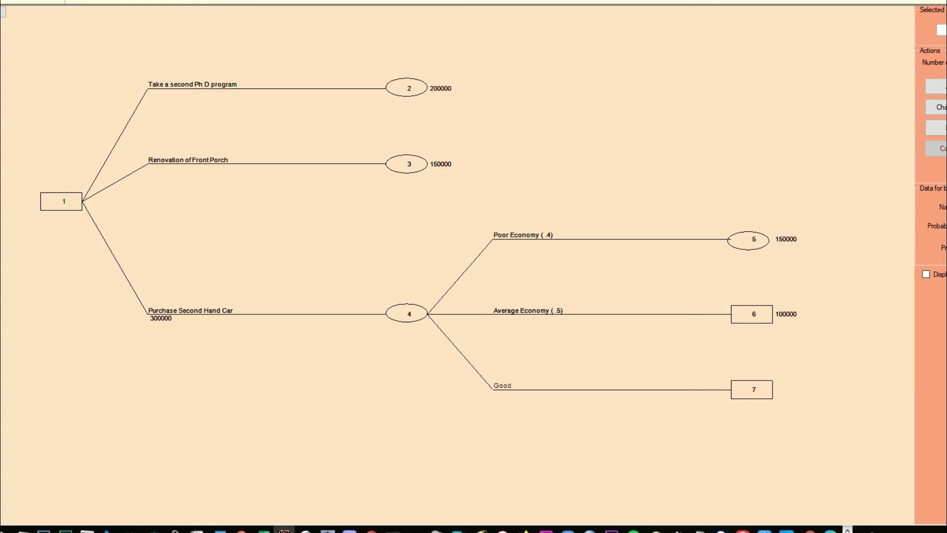
text( Economy (.1)
key(BackSpace)
text(2)
text(00)
Set the Poor Economy branch's probability to .3 and turn the dollar signs back on
click(750, 244)
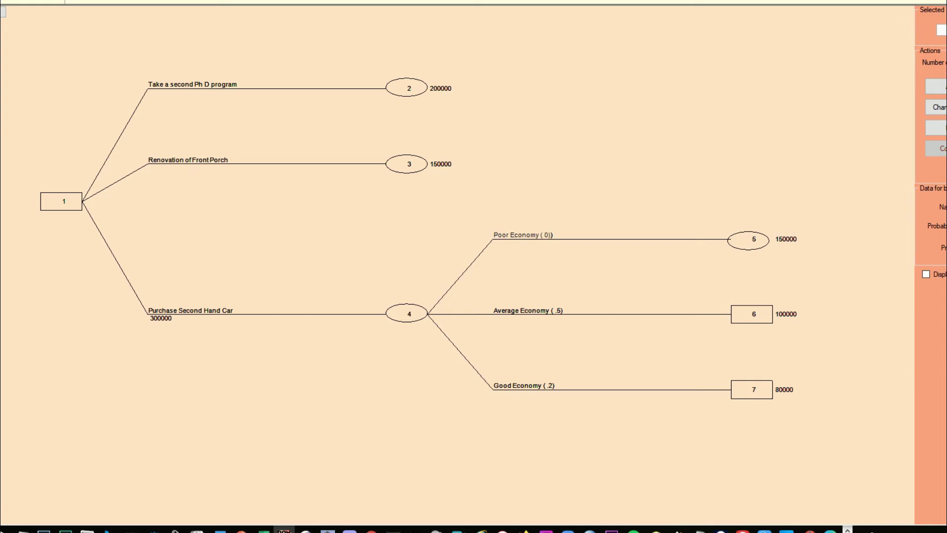
text(.3)
click(927, 275)
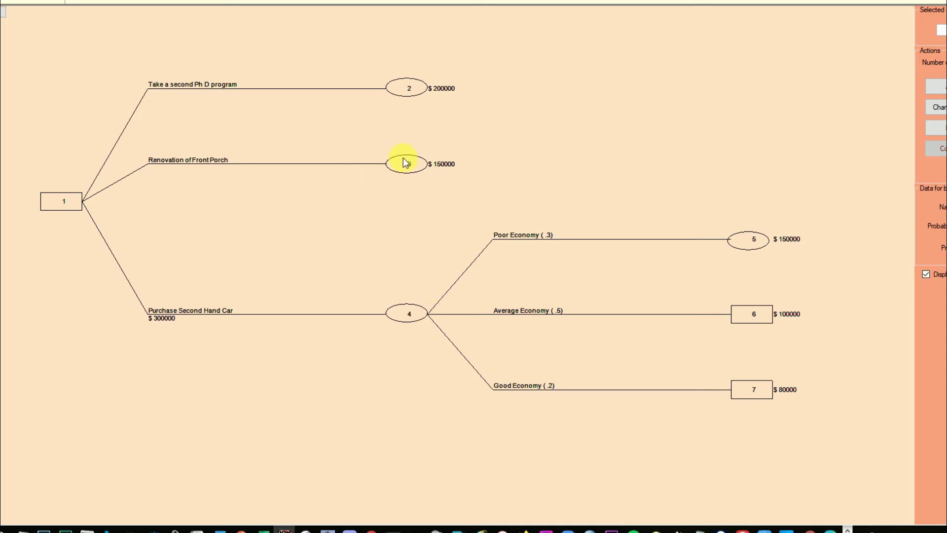
Add three event branches from node 3 at the end of the Renovation of Front Porch branch
click(417, 164)
click(936, 107)
click(935, 86)
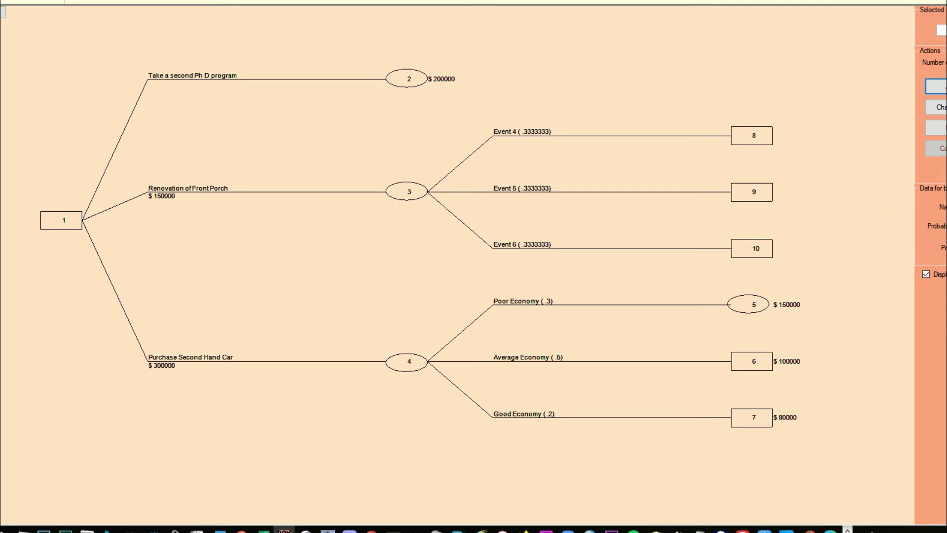
Define the branch to node 8 as "Poor" with probability .3 and cost 200000
click(937, 207)
text(Poor)
click(942, 249)
text(00000)
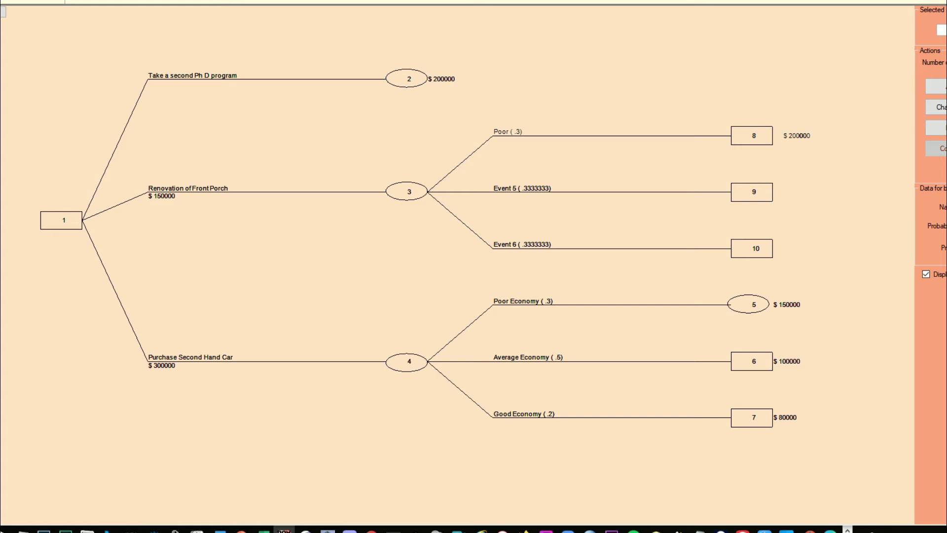
Define the branch to node 9 as "Average" with probability .5 and cost 150000
click(771, 193)
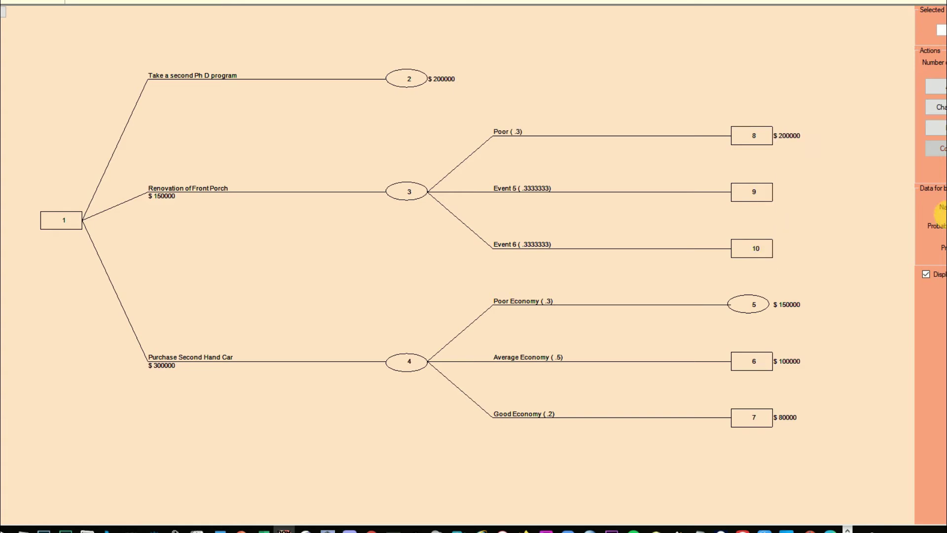
text(Average)
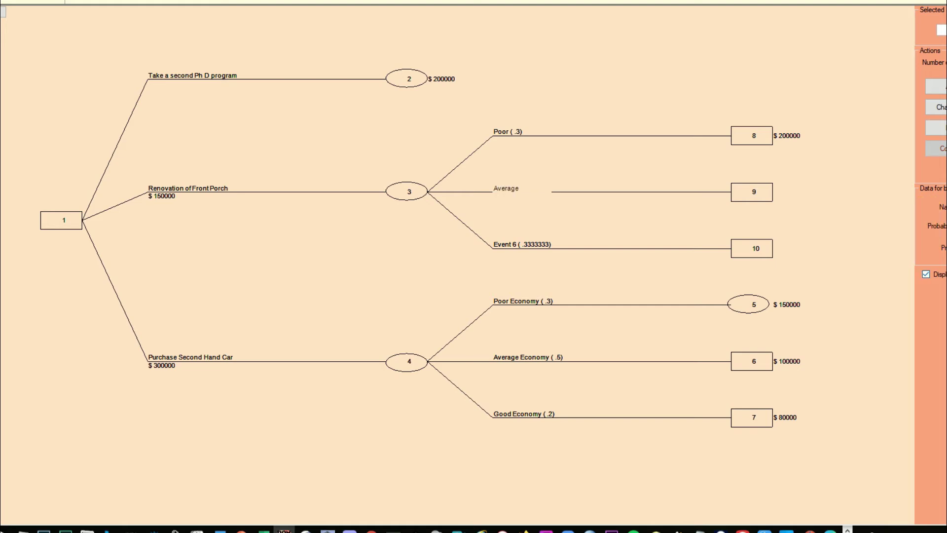
text( ( 150000)
click(759, 247)
text(0.5)
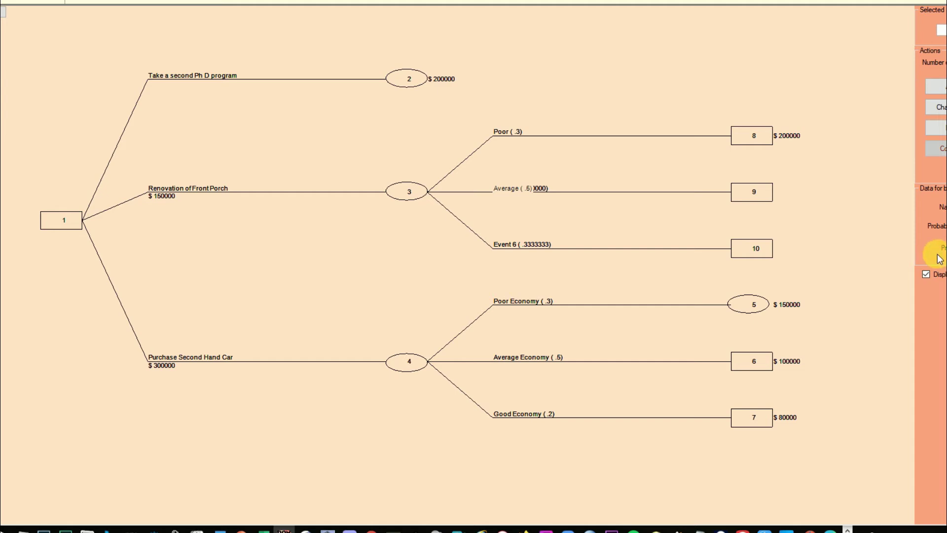
text(1500)
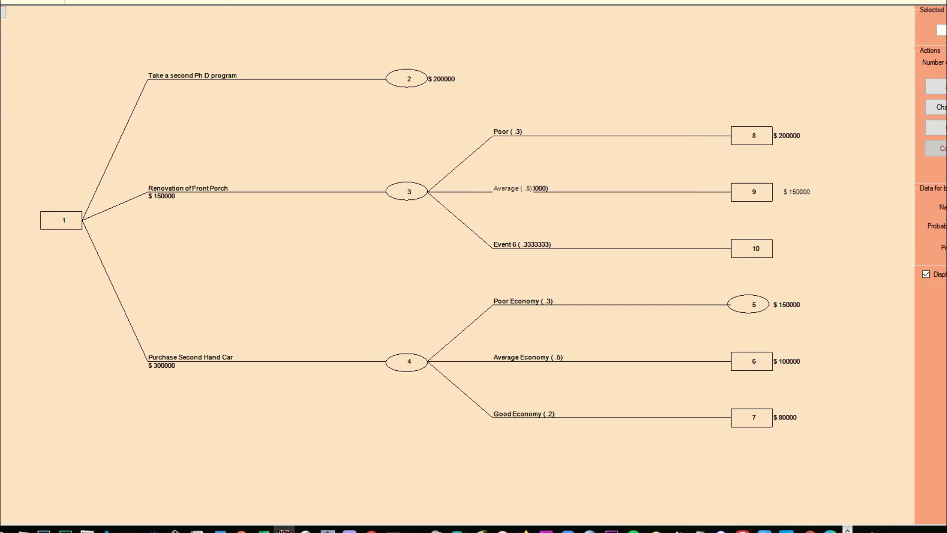
Define the branch to node 10 as "Good" with probability .2 and cost 125000
click(742, 247)
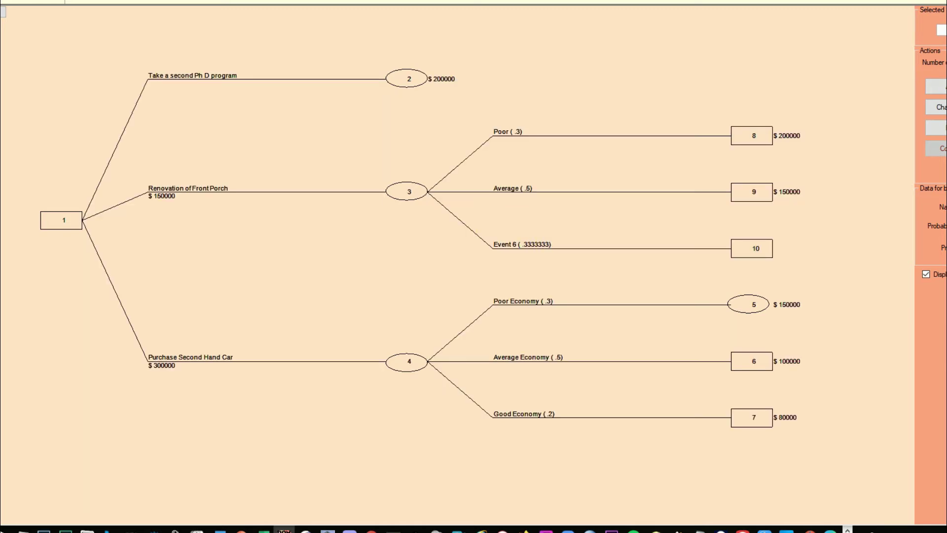
triple_click(932, 207)
text(Good ( )
text(.2)
text(125000)
click(761, 305)
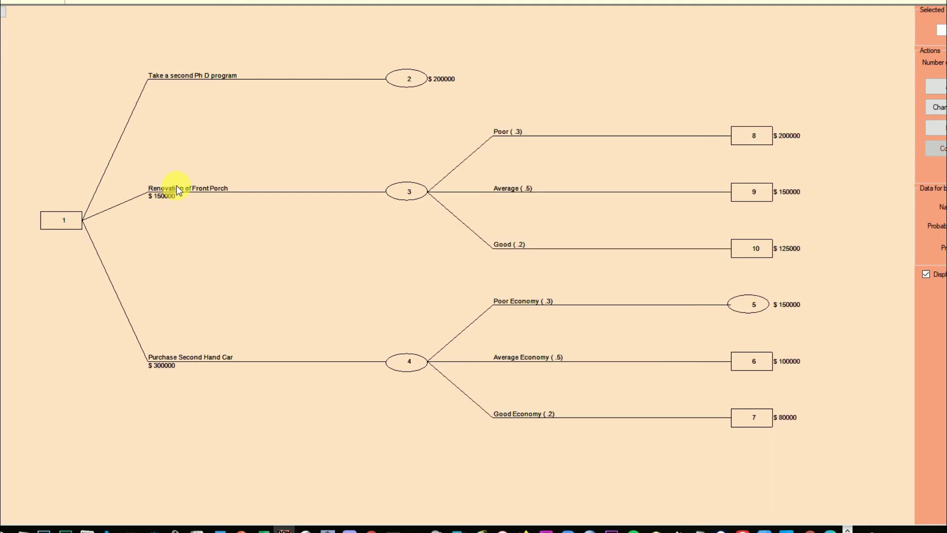
Reset the costs of the Renovation of Front Porch and Purchase Second Hand Car decision branches to 0
click(407, 192)
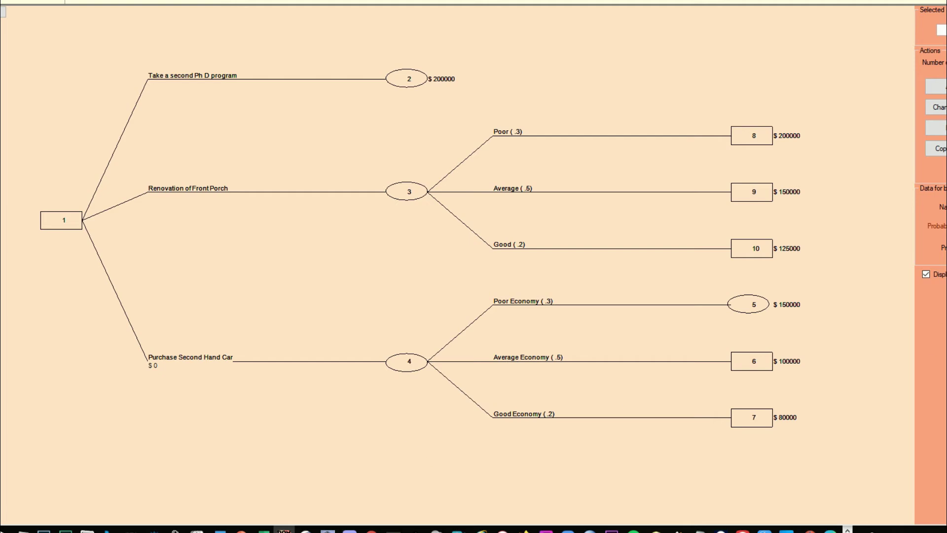
click(747, 360)
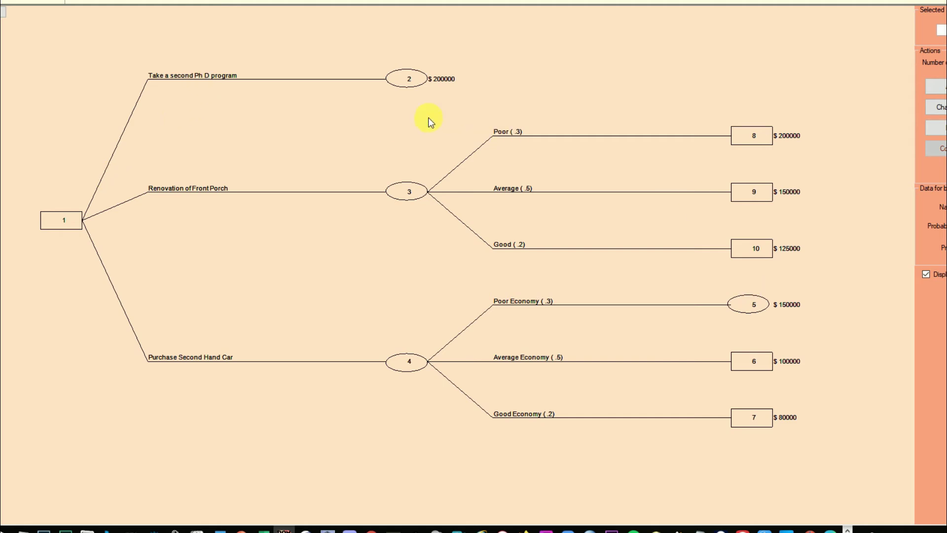
Set the cost of the "Take a second Ph D program" branch to 180000
click(408, 79)
text(180)
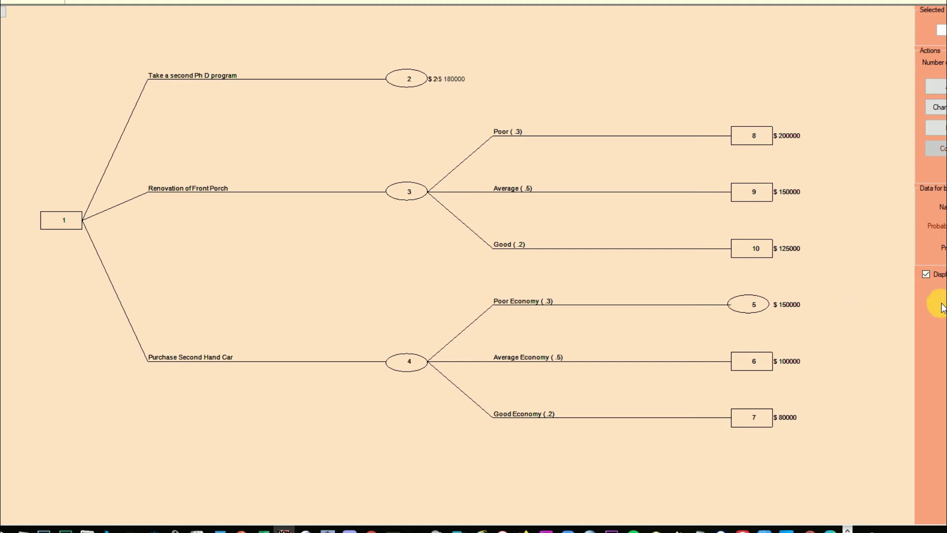
click(750, 138)
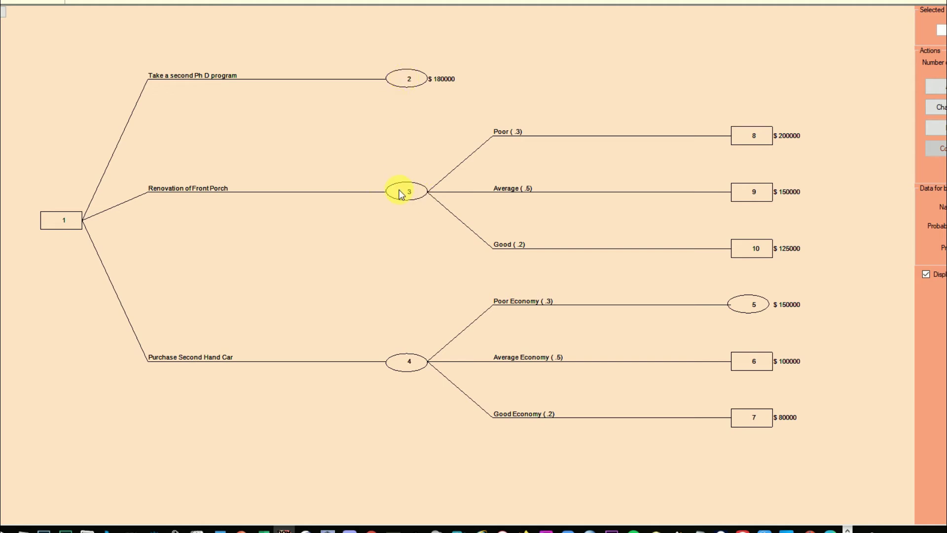
Review the cost and probability data behind nodes 3 and 4 and their event branches
click(418, 196)
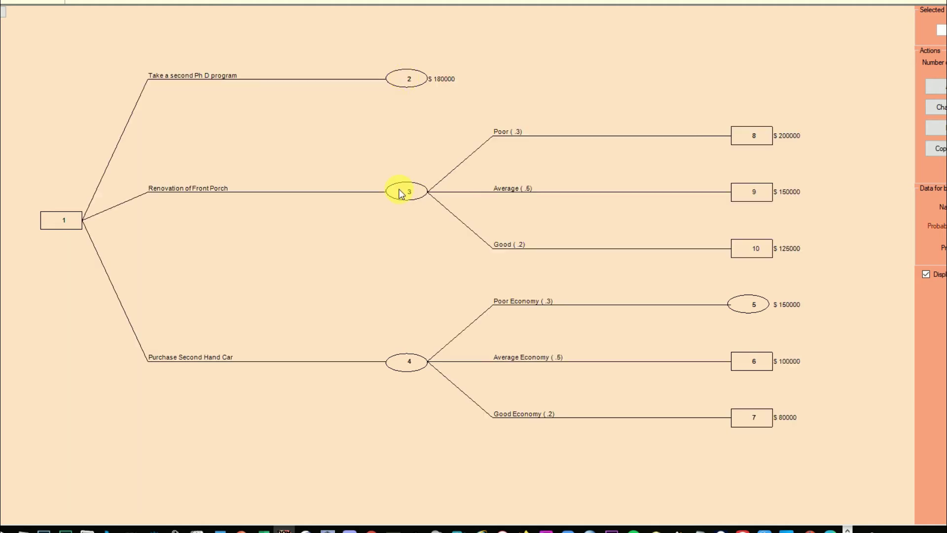
click(748, 140)
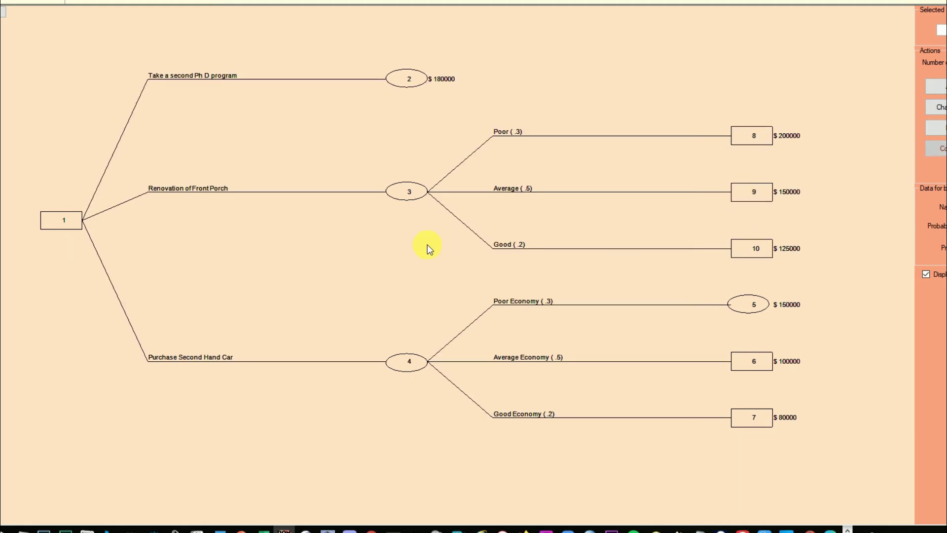
click(757, 249)
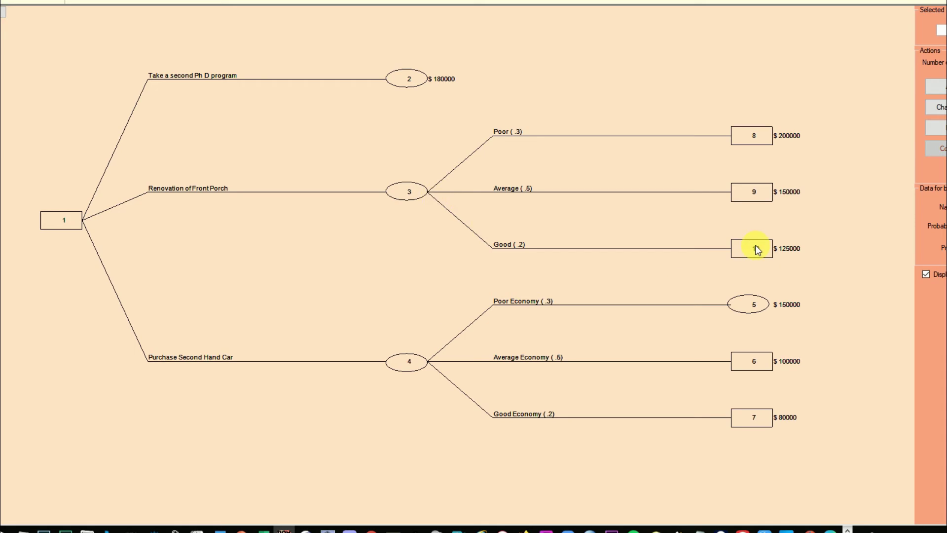
click(404, 361)
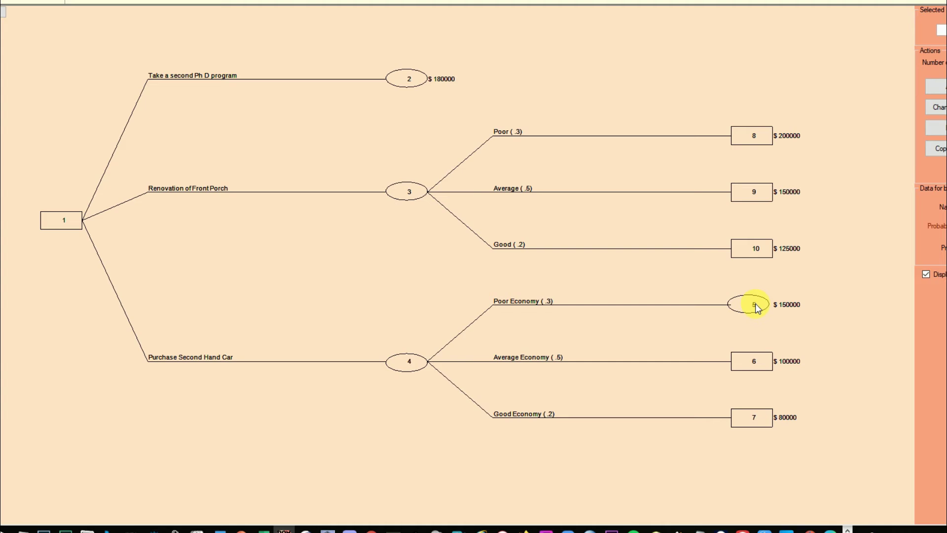
click(756, 303)
click(415, 360)
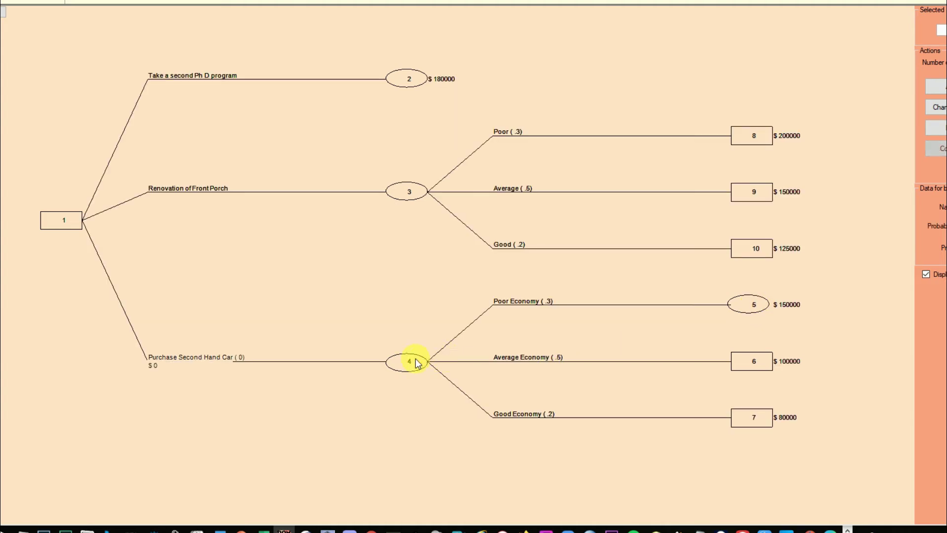
click(725, 368)
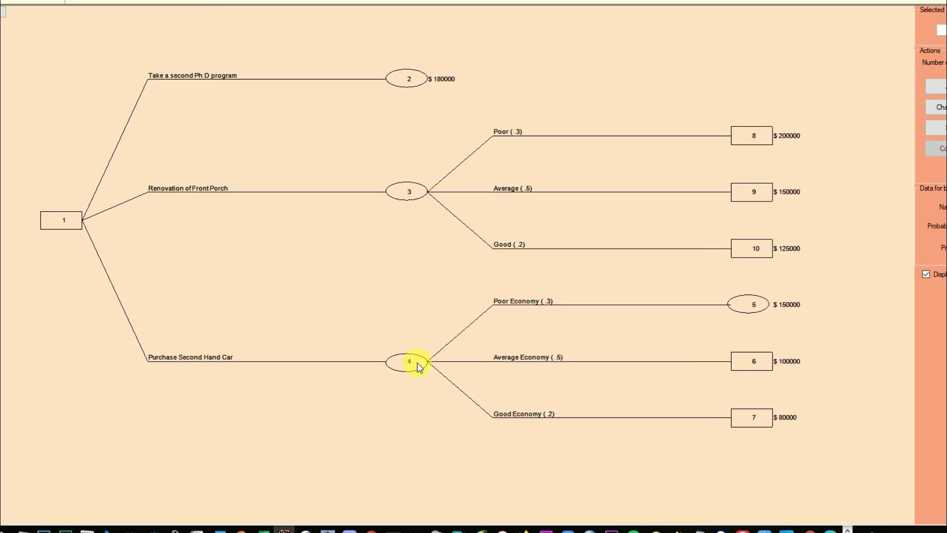
click(413, 360)
click(760, 427)
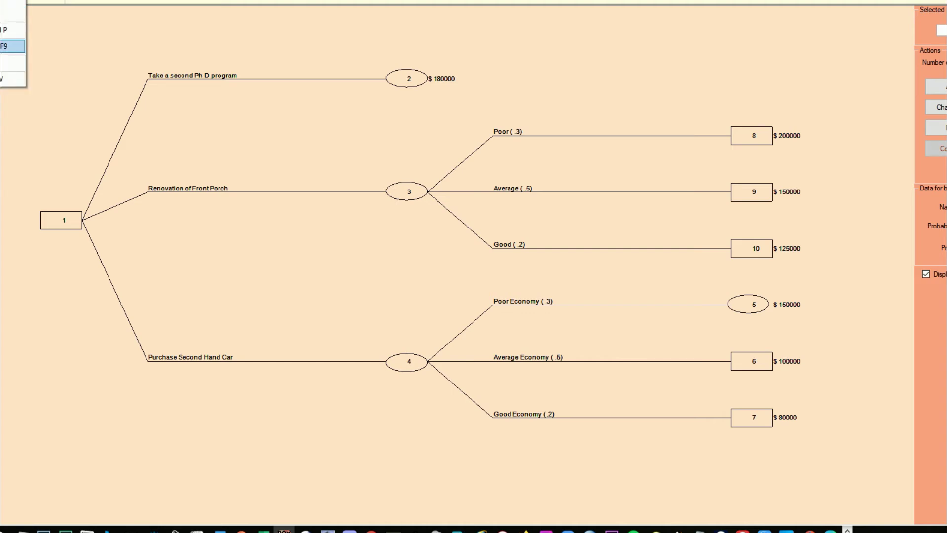
Solve the cost-minimizing decision tree to compute the expected monetary values
key(Return)
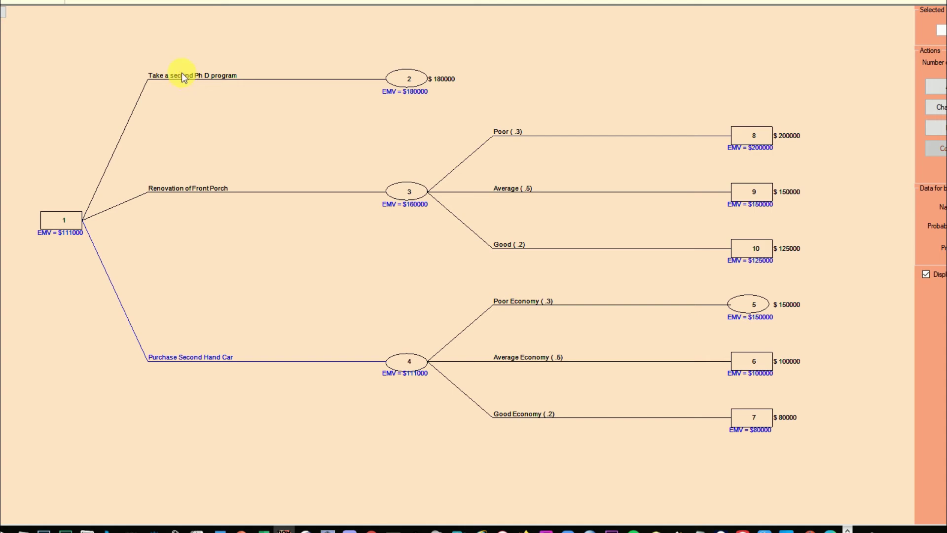
Rename the "Take a second Ph D program" branch as "Project A"
click(412, 82)
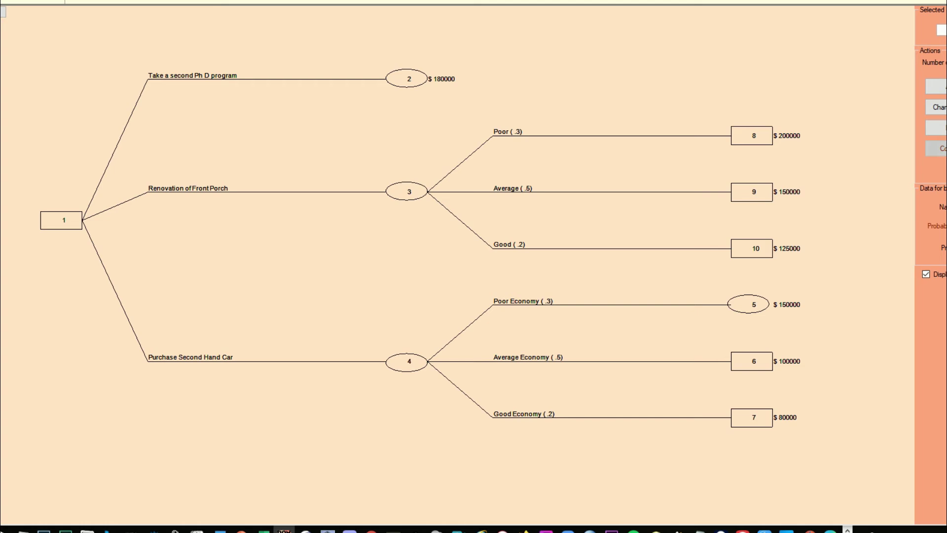
text(Pro)
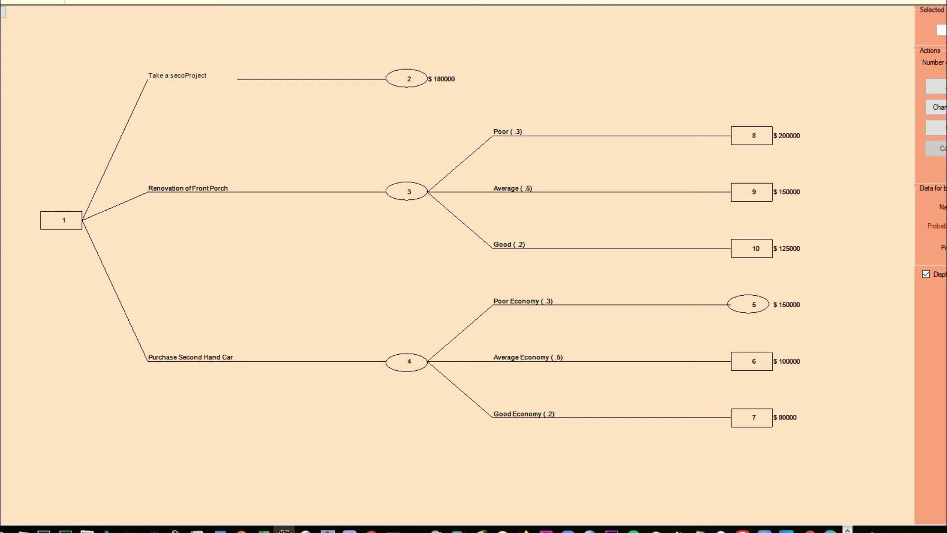
key(ctrl+a)
text(Proke)
key(BackSpace)
key(BackSpace)
key(BackSpace)
key(BackSpace)
text(jec)
Rename the "Renovation of Front Porch" branch as "Project B"
click(395, 191)
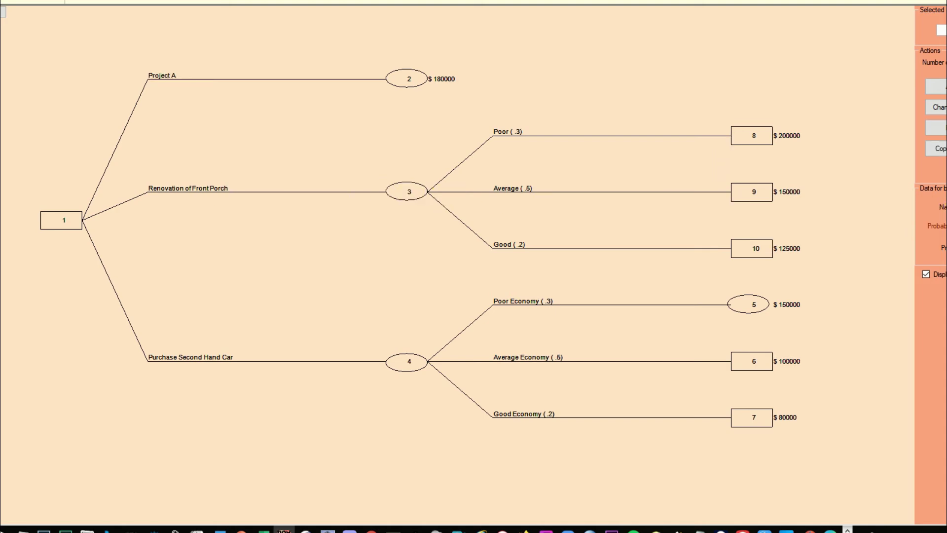
text(Projec)
key(ctrl+a)
text(Prokect)
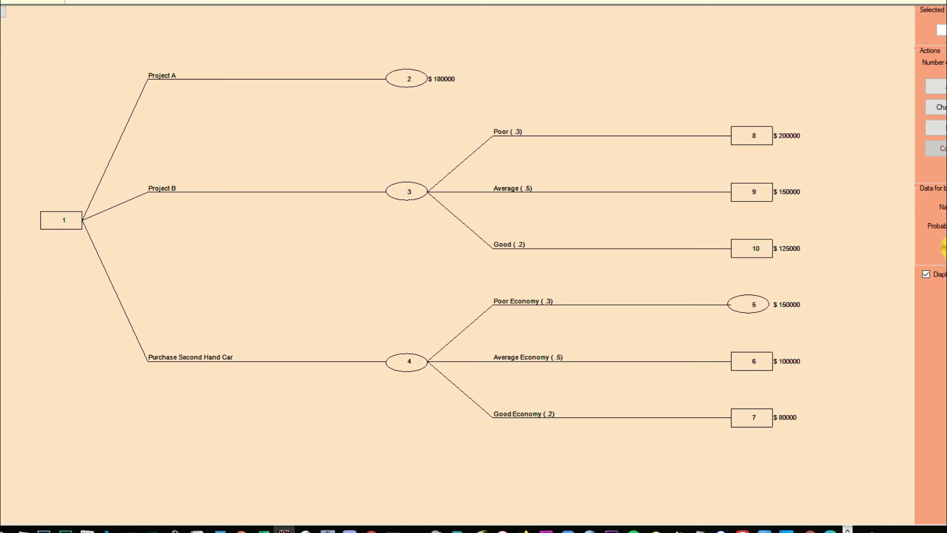
Set the Project B payoffs to -10000 for Poor, 80000 for Average and 200000 for Good
click(944, 247)
text(0)
text(1800)
text(200000)
click(756, 305)
Rename the "Purchase Second Hand Car" branch as "Project C"
click(409, 362)
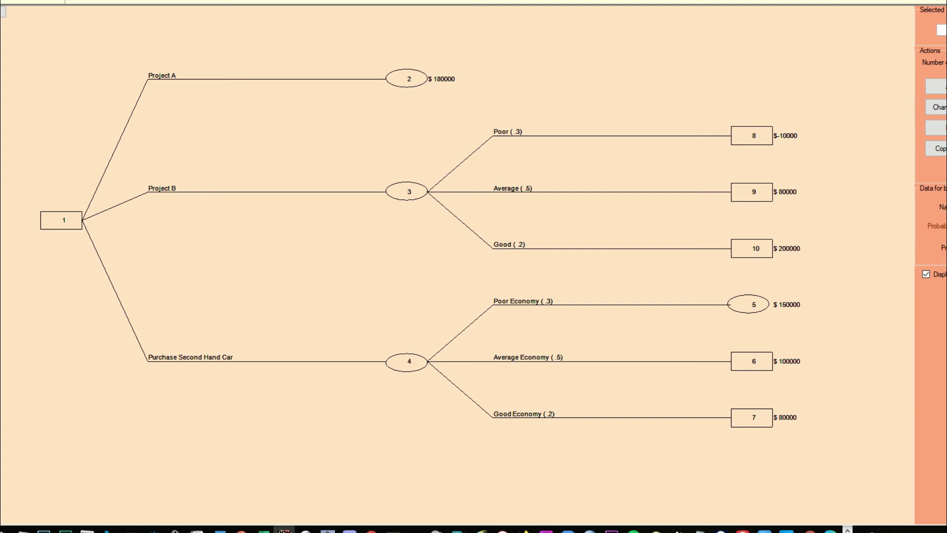
key(BackSpace)
key(BackSpace)
key(BackSpace)
key(BackSpace)
key(BackSpace)
key(BackSpace)
key(BackSpace)
key(BackSpace)
key(BackSpace)
key(BackSpace)
key(BackSpace)
key(BackSpace)
key(BackSpace)
key(BackSpace)
text(Proke)
key(BackSpace)
key(BackSpace)
key(BackSpace)
key(BackSpace)
key(BackSpace)
key(BackSpace)
key(BackSpace)
key(BackSpace)
key(BackSpace)
key(BackSpace)
key(BackSpace)
key(BackSpace)
key(BackSpace)
key(BackSpace)
text(roject)
Set the Project C payoffs to -25000 for Poor Economy, 75000 for Average Economy and 190000 for Good Economy
click(743, 305)
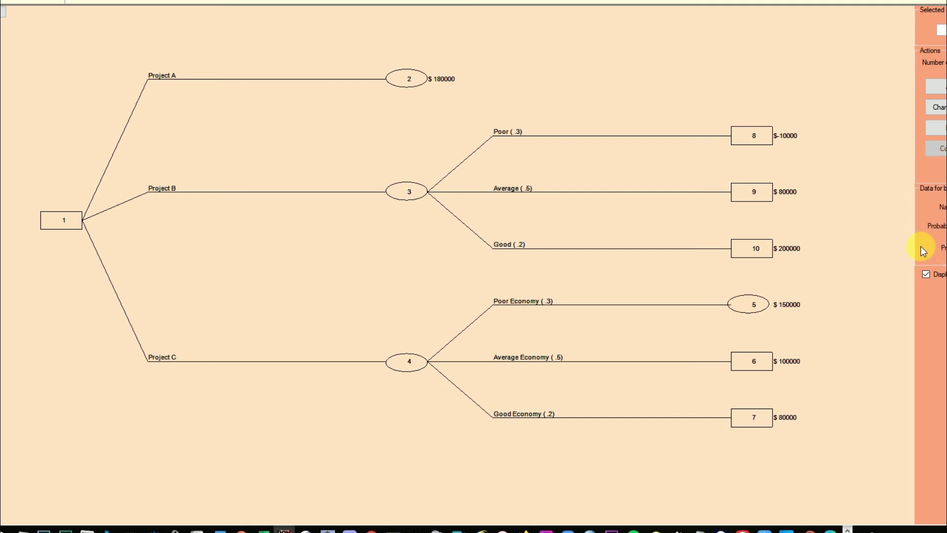
key(BackSpace)
key(BackSpace)
key(BackSpace)
text(0075000)
click(752, 418)
text(190000)
click(757, 360)
Set the payoff of the Project A branch to 160000
click(412, 79)
click(937, 250)
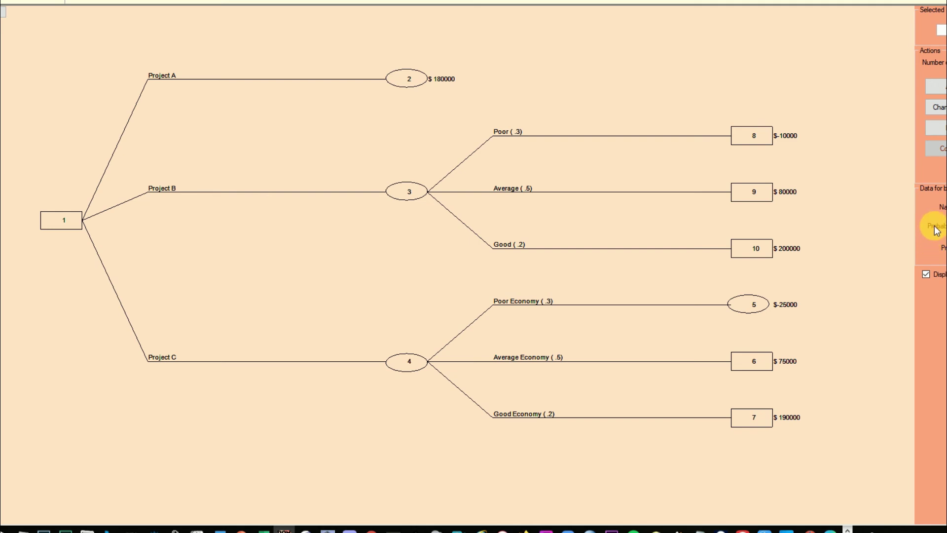
text(17)
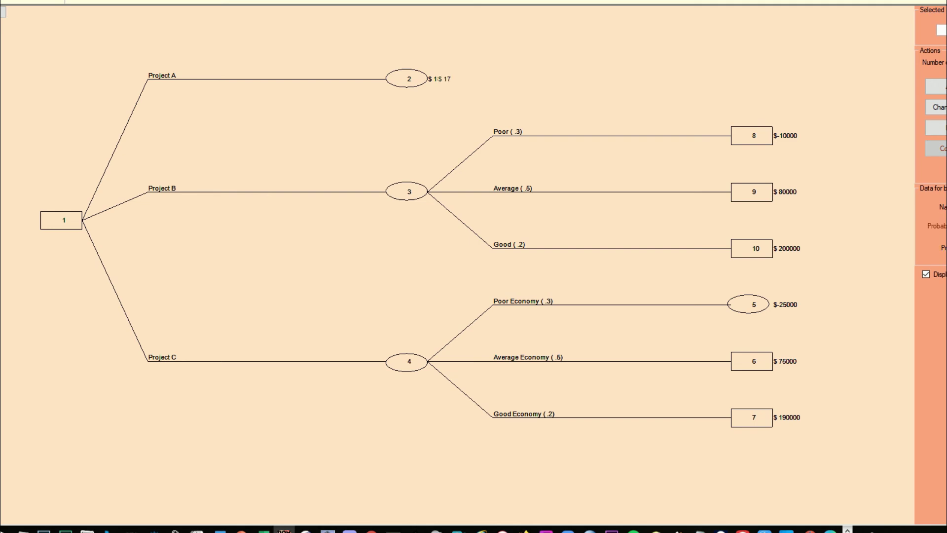
key(BackSpace)
text(60000)
click(756, 140)
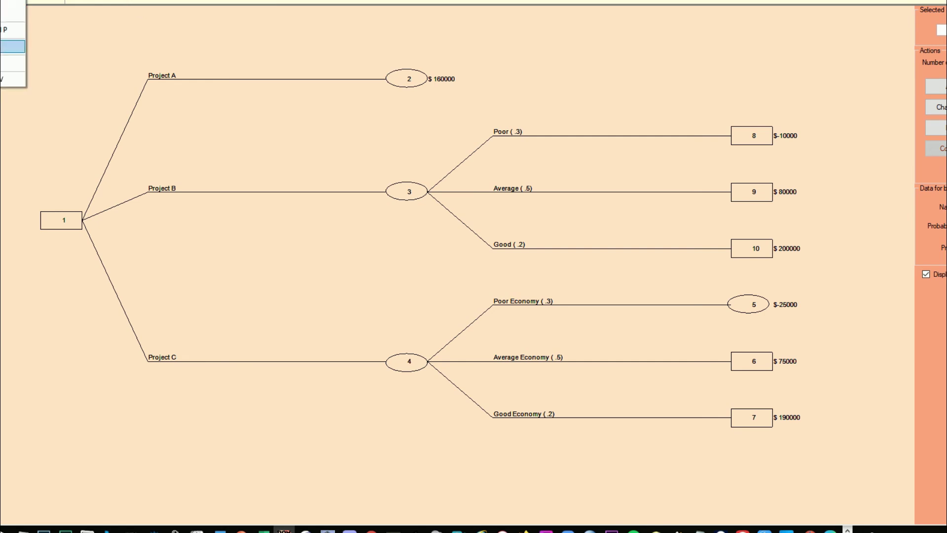
Try to solve the decision tree with the 160000 payoff for Project A
click(13, 47)
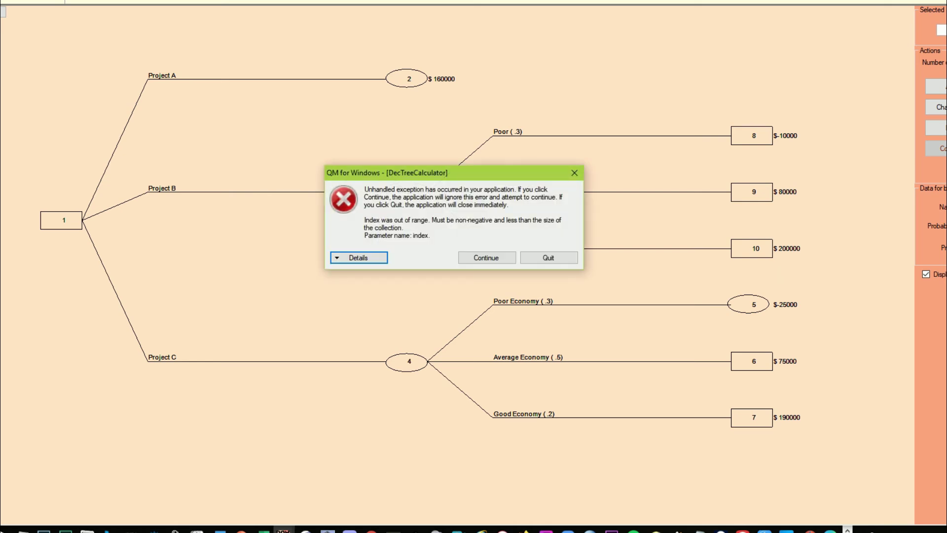
click(574, 172)
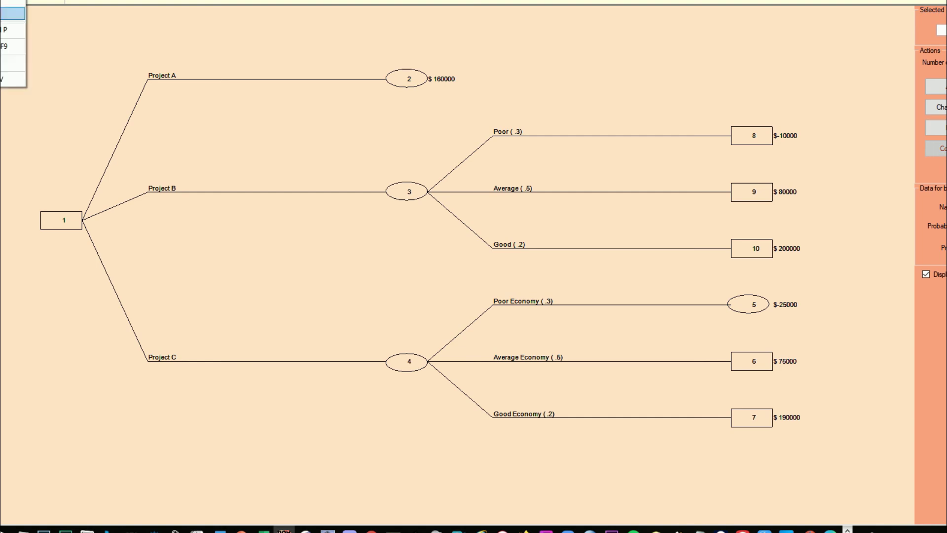
click(12, 46)
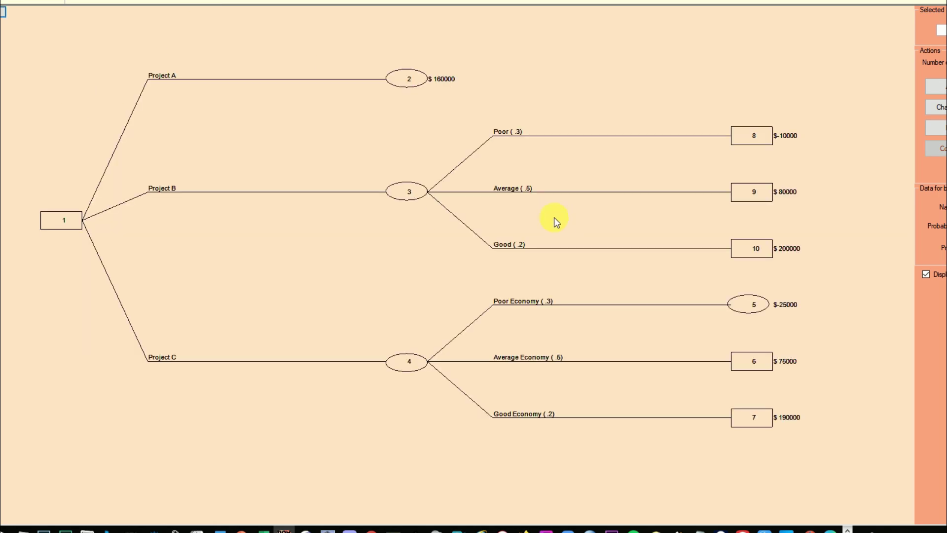
Set the payoff of the Project A branch to 55000
click(421, 84)
text(1!$ 600)
click(741, 135)
click(418, 82)
text(55000)
click(754, 138)
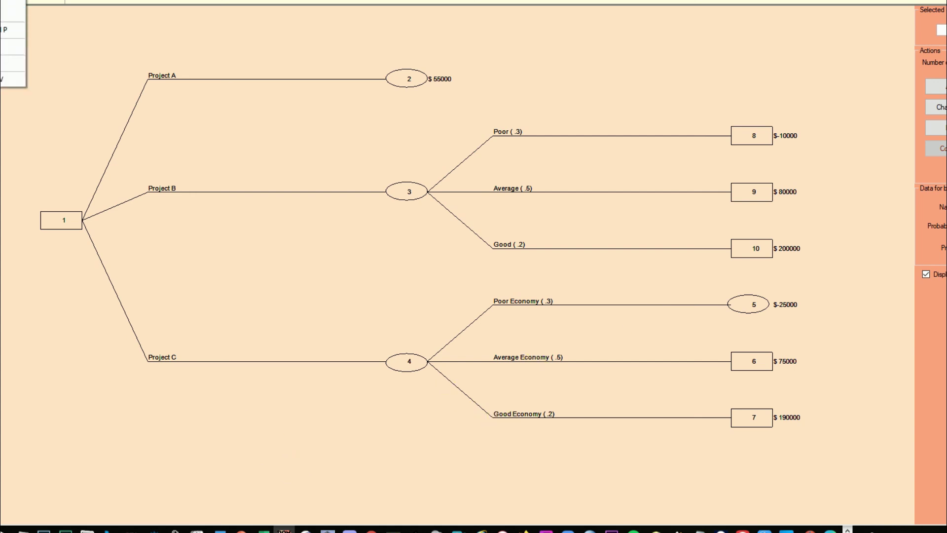
Solve the revised decision tree to compute each node's expected monetary value and identify the most profitable project
key(Return)
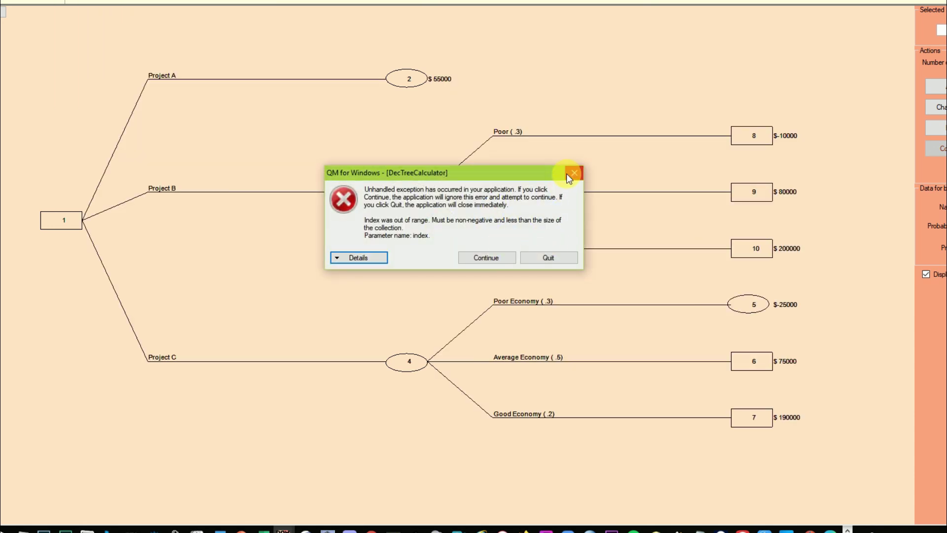
click(573, 173)
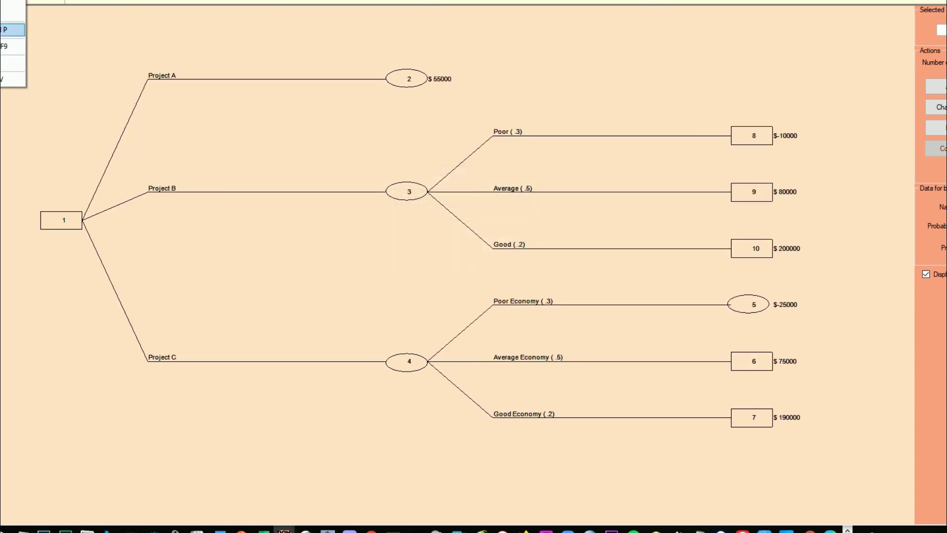
key(Return)
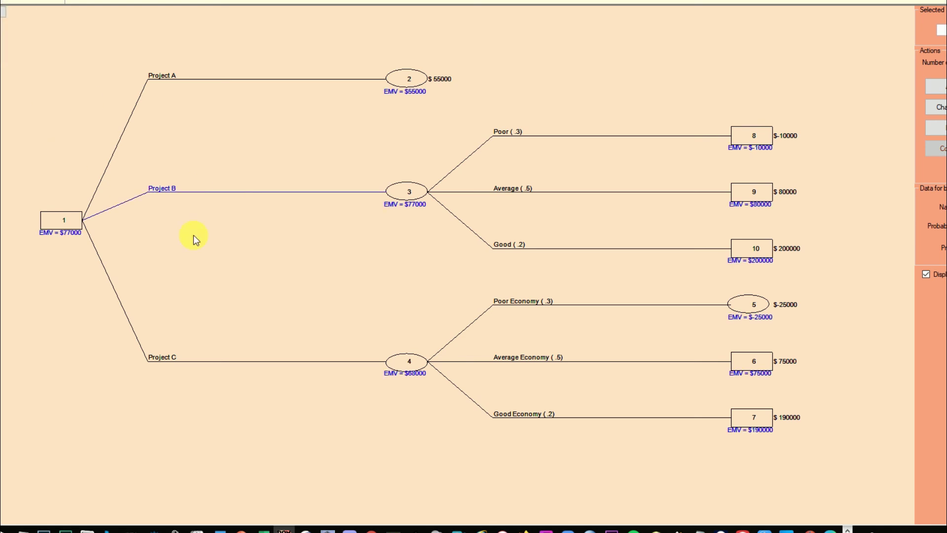